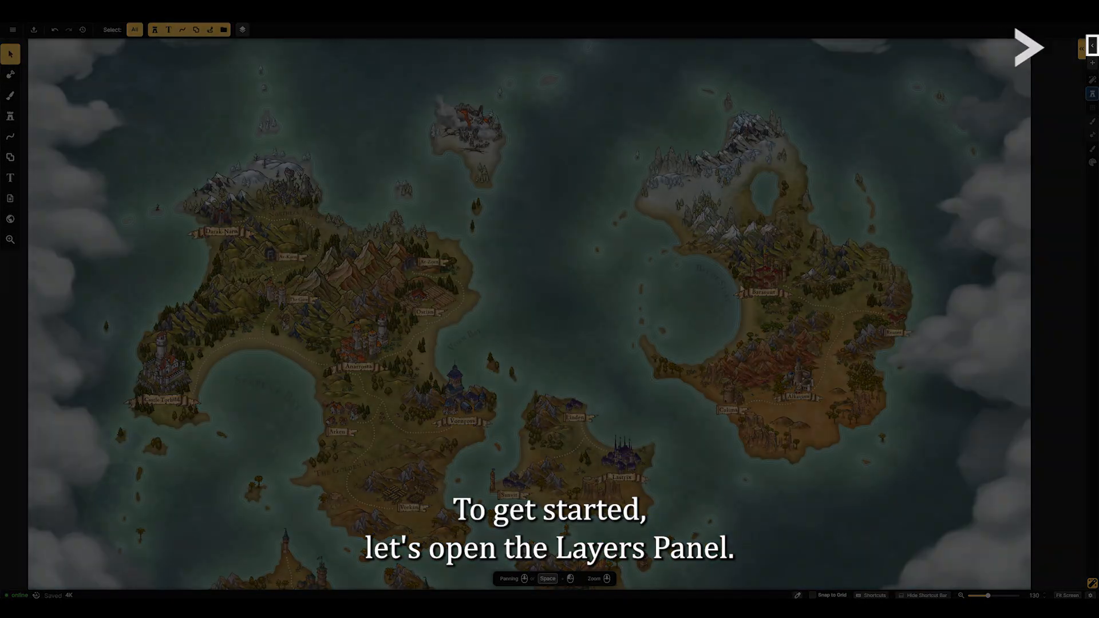
Open the map's layer list and view the layer types that can be added.
left_click(1092, 46)
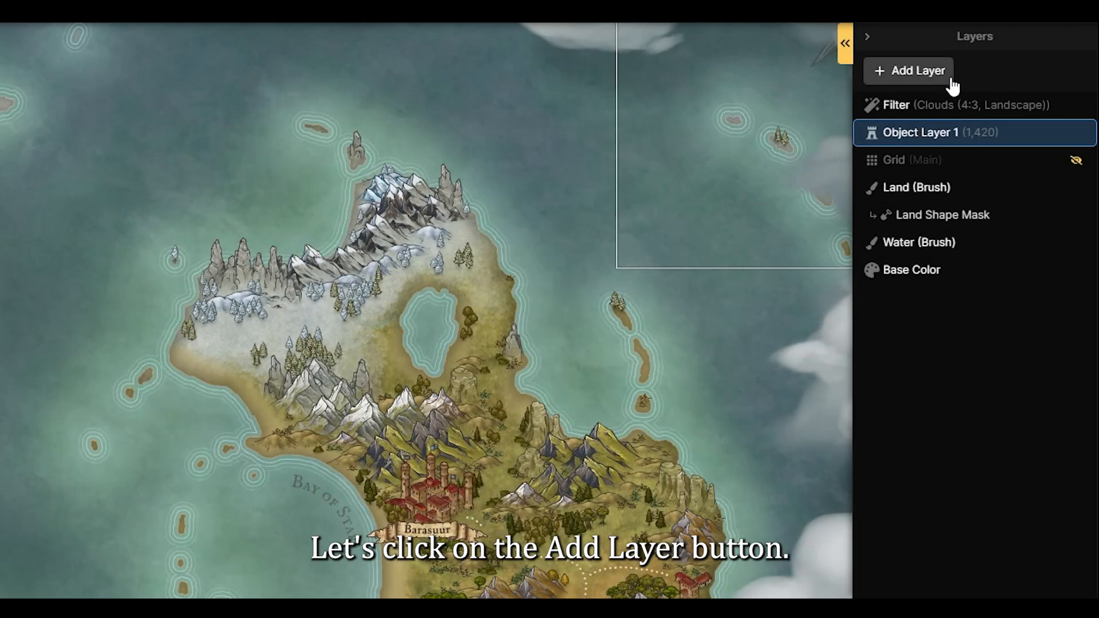
left_click(951, 80)
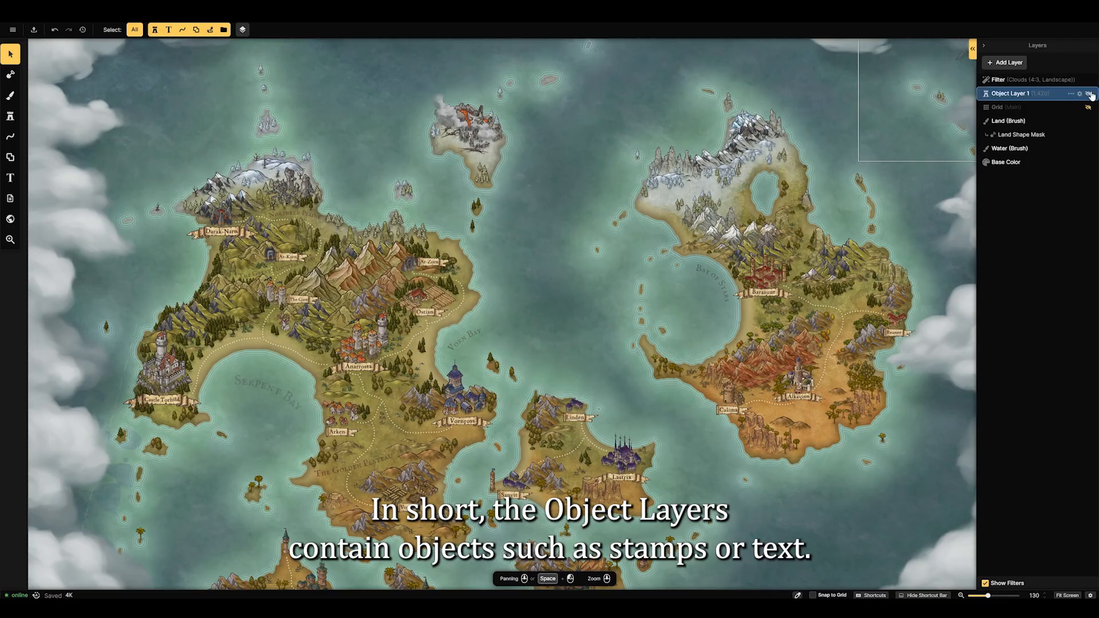
Hide and show Object Layer 1, the Land brush layer and the Water brush layer in turn to see what each contains.
left_click(1091, 95)
left_click(1091, 95)
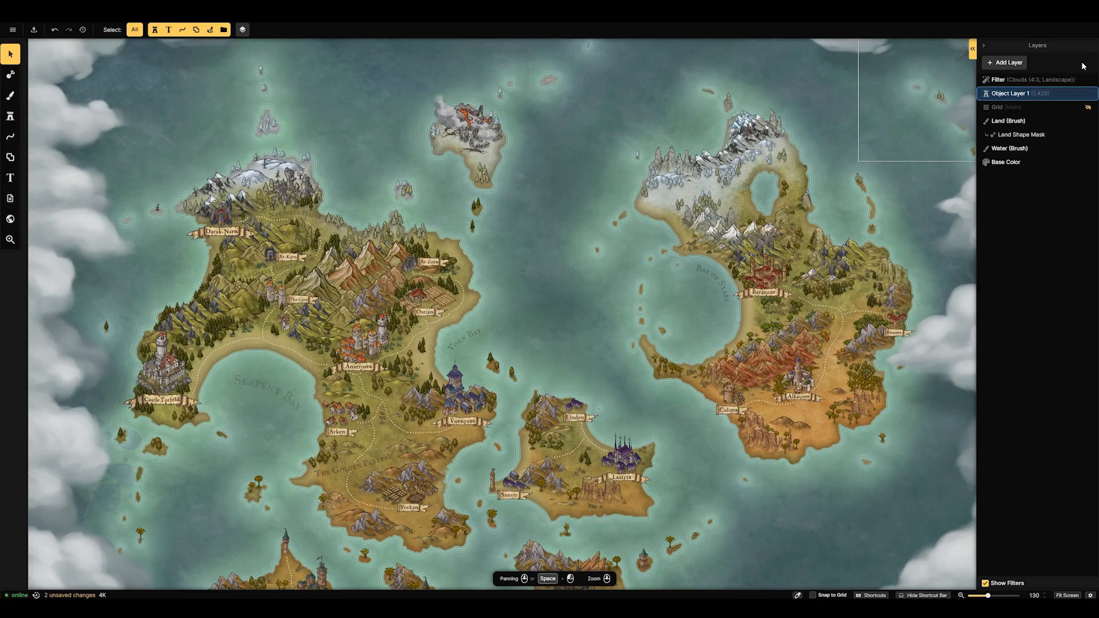
left_click(1088, 122)
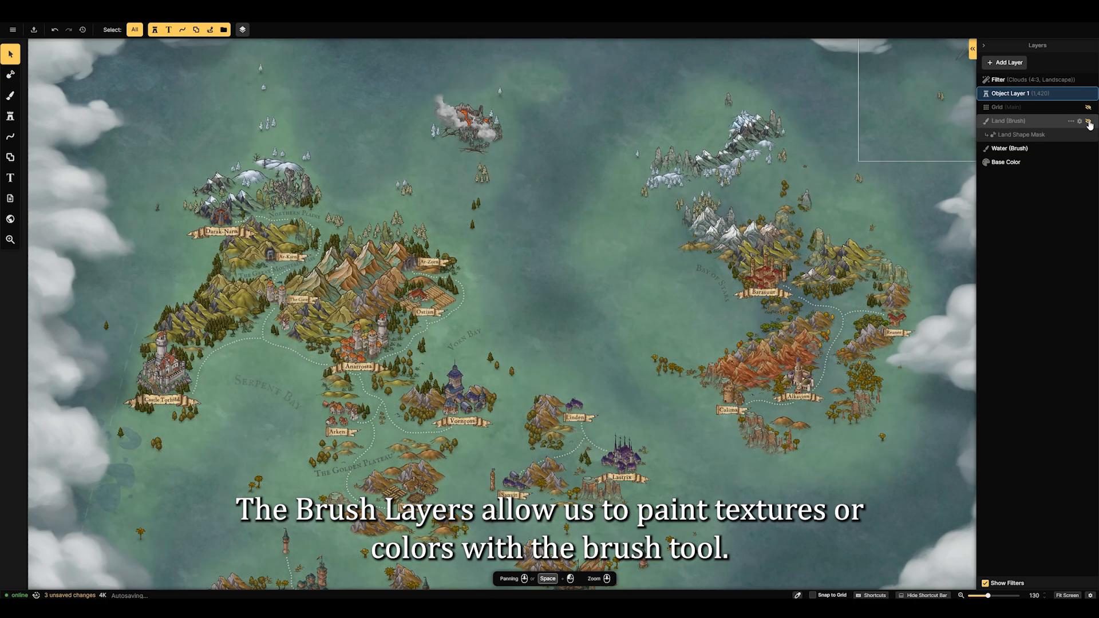
left_click(1088, 122)
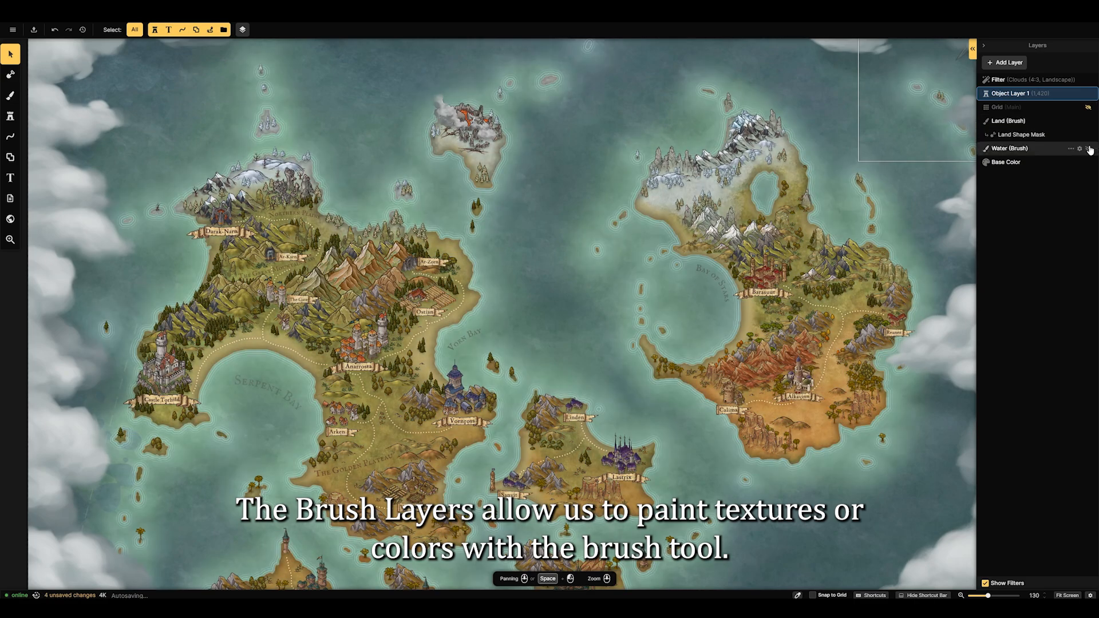
left_click(1089, 148)
left_click(1089, 149)
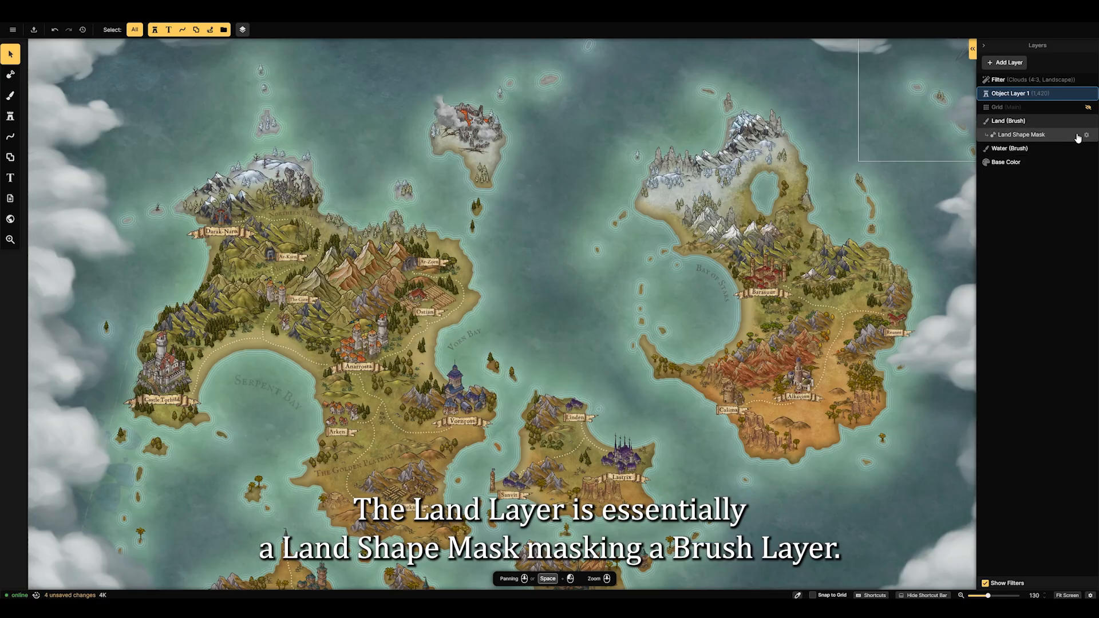
Review the Land Style settings of the Land Shape Mask without changing them.
left_click(1087, 137)
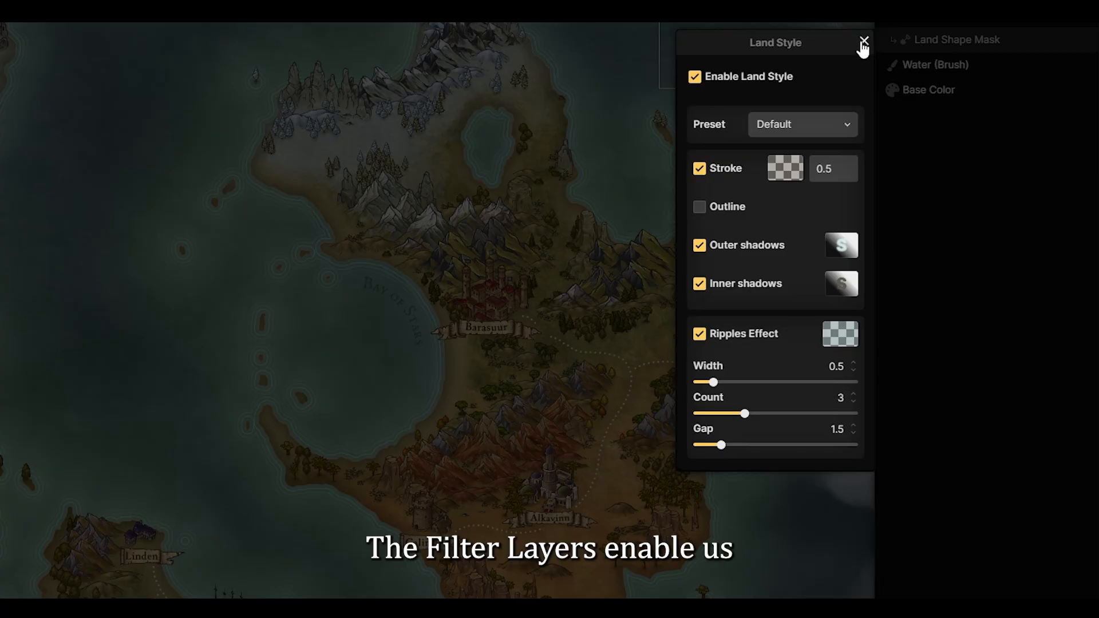
left_click(864, 41)
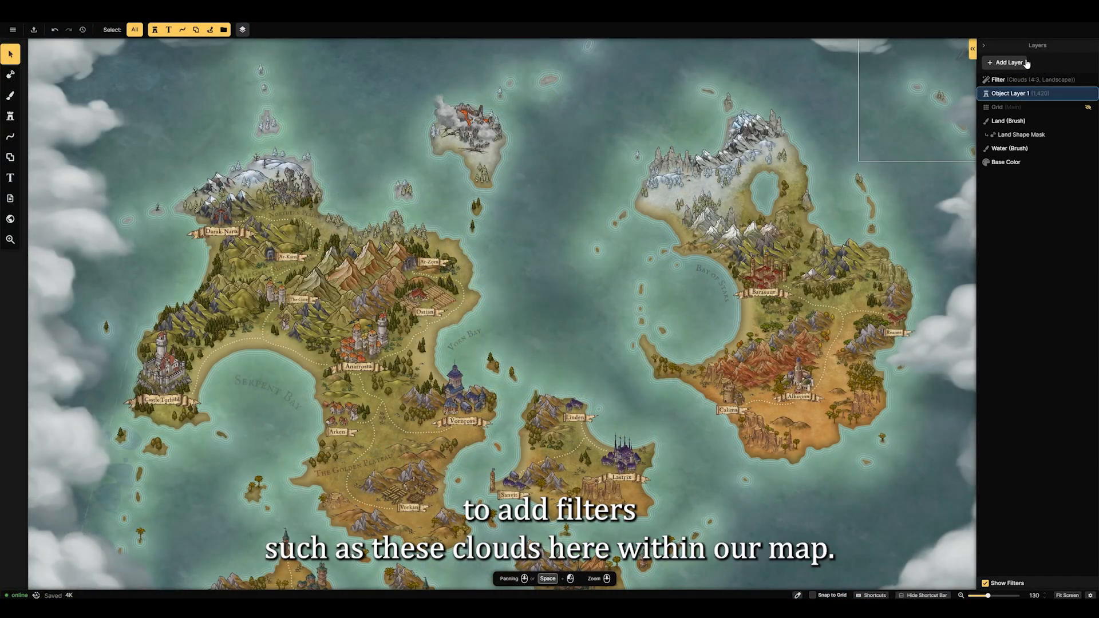
Browse the filters available for a new filter layer without adding one, and review the existing grid layer's settings.
left_click(1012, 62)
left_click(1013, 130)
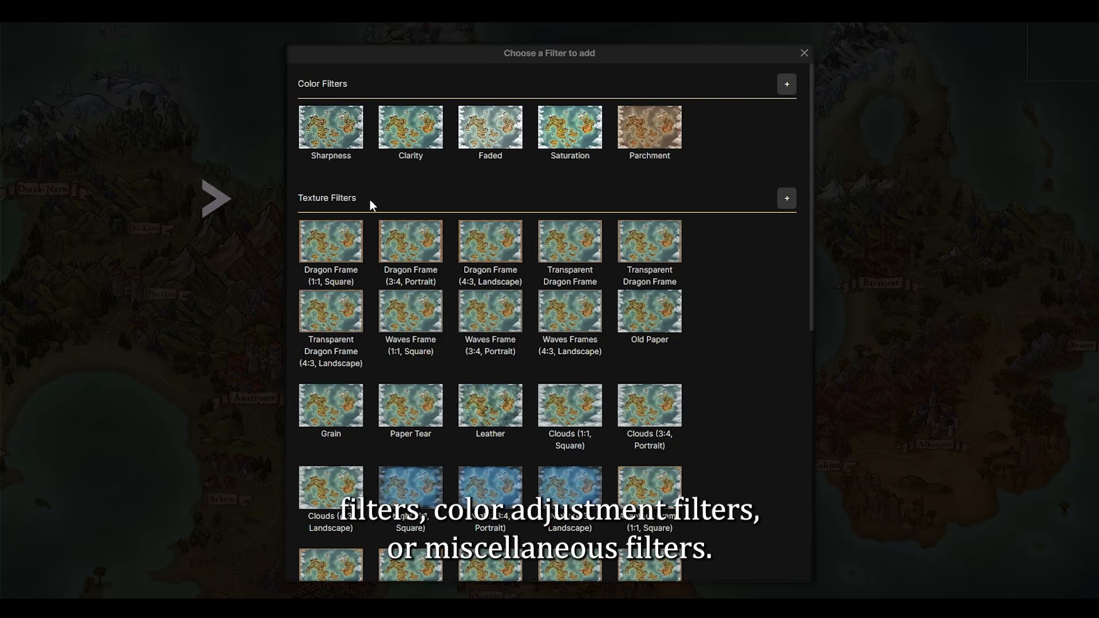
scroll(370, 200, "down", 10)
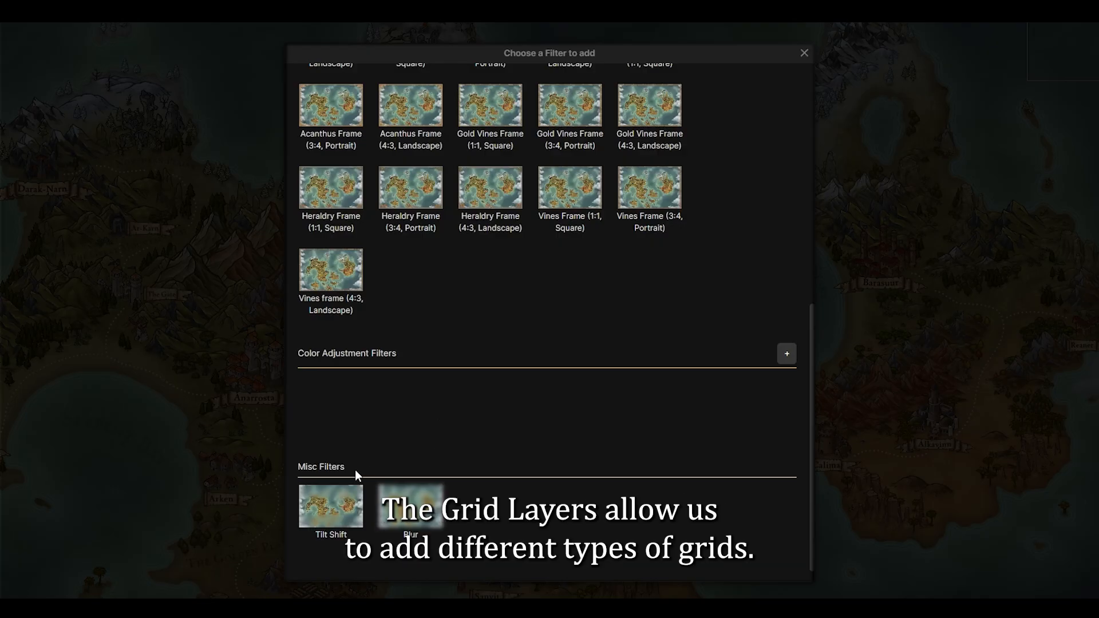
left_click(805, 53)
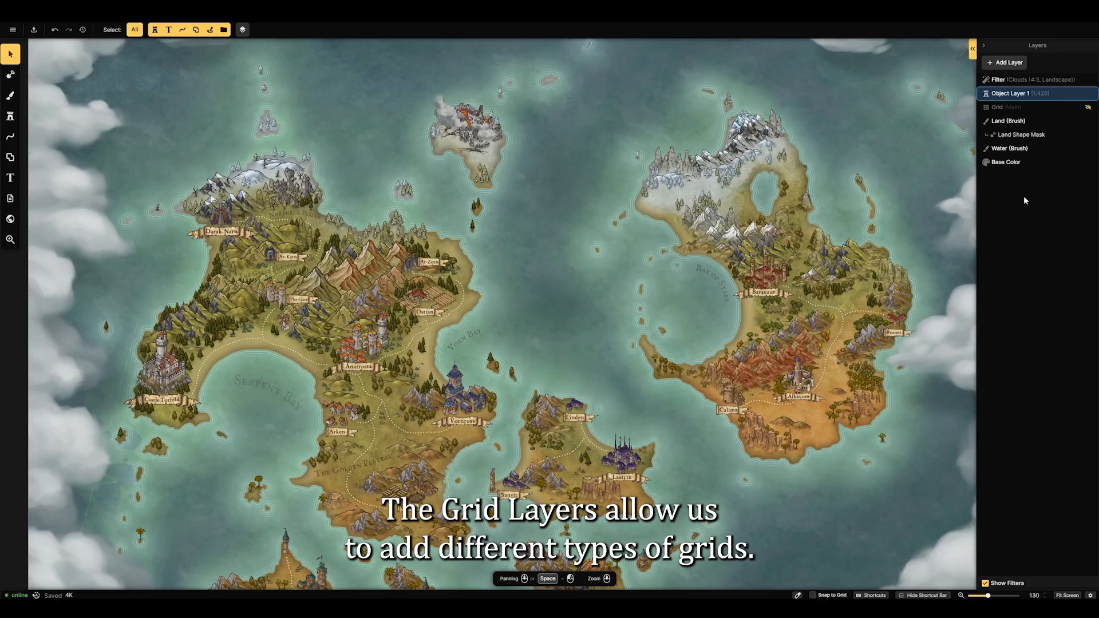
left_click(1060, 109)
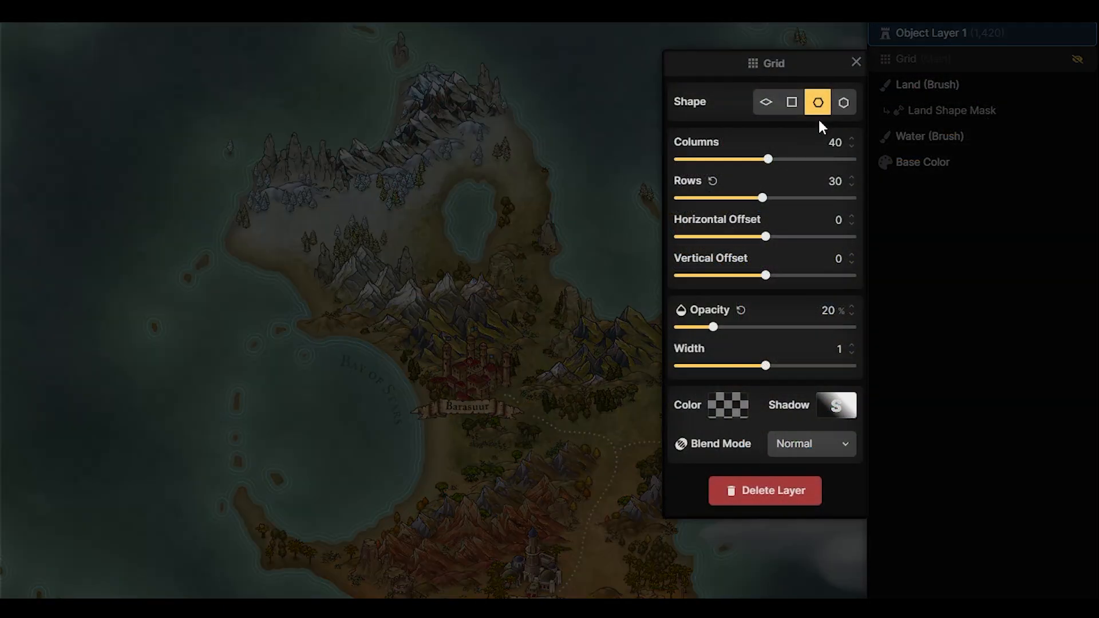
left_click(857, 62)
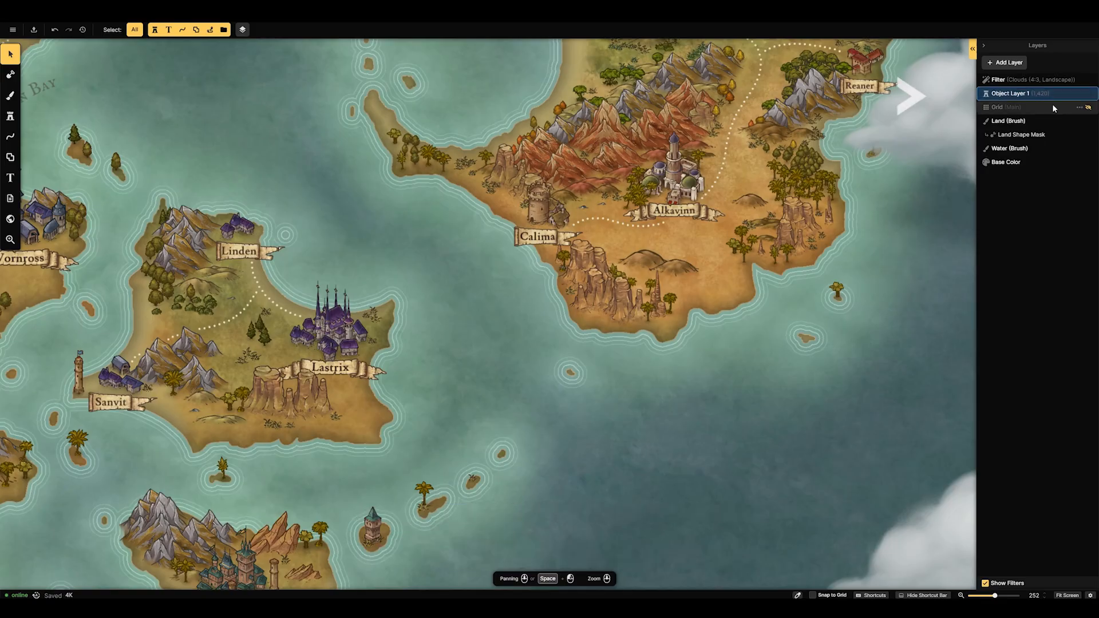
Add a new object layer directly above Object Layer 1.
mouse_move(592, 302)
left_mouse_down()
mouse_move(501, 366)
mouse_move(597, 293)
left_mouse_up()
left_click(716, 375)
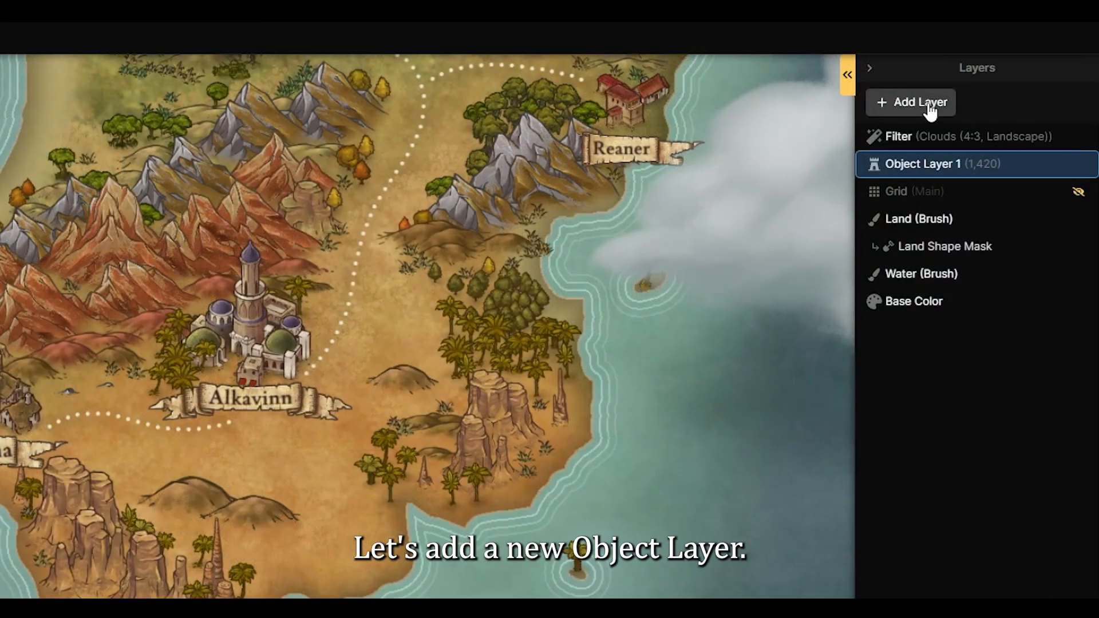
left_click(930, 109)
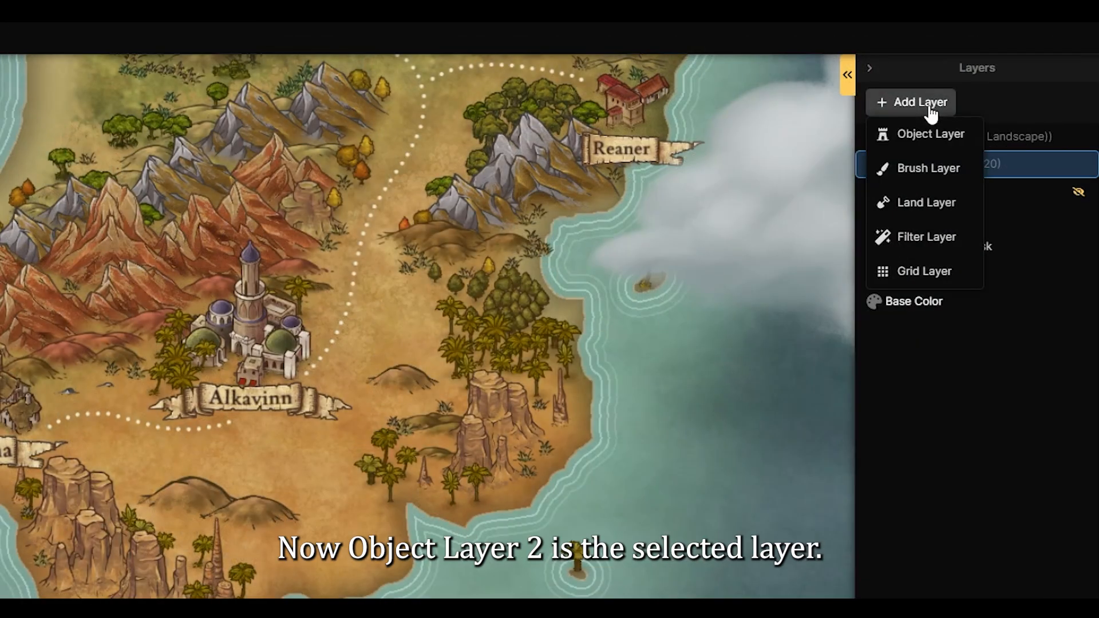
left_click(946, 134)
key("Return")
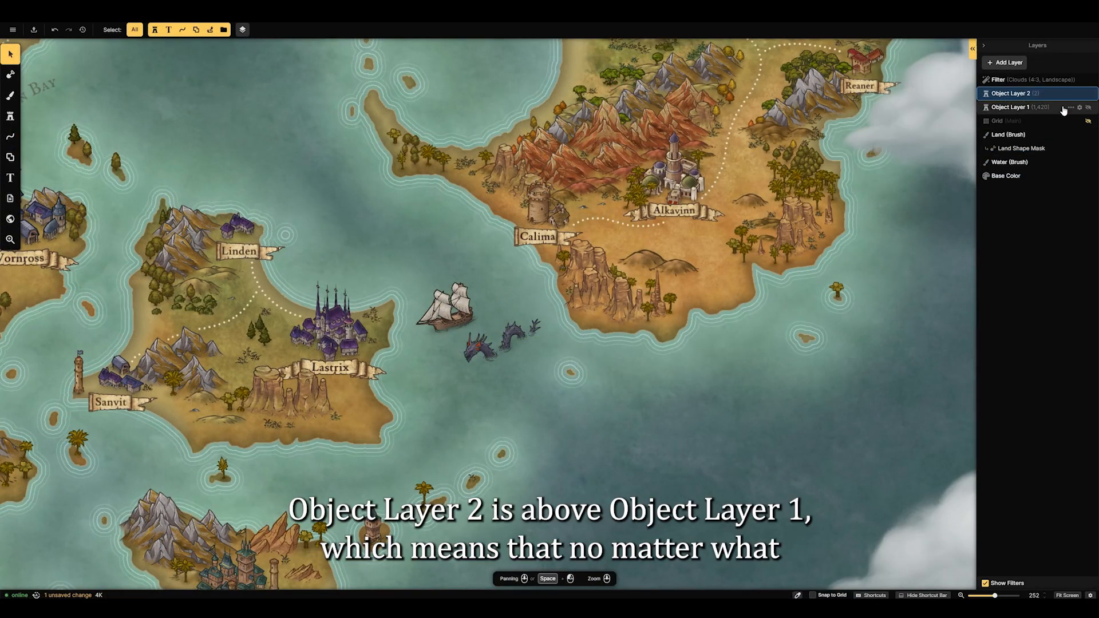
Select the ship and the sea monster together and move them slightly upward in the sea between Lastrix and Calima.
left_click_drag(415, 246, 544, 379)
left_click_drag(492, 344, 507, 319)
left_click(478, 403)
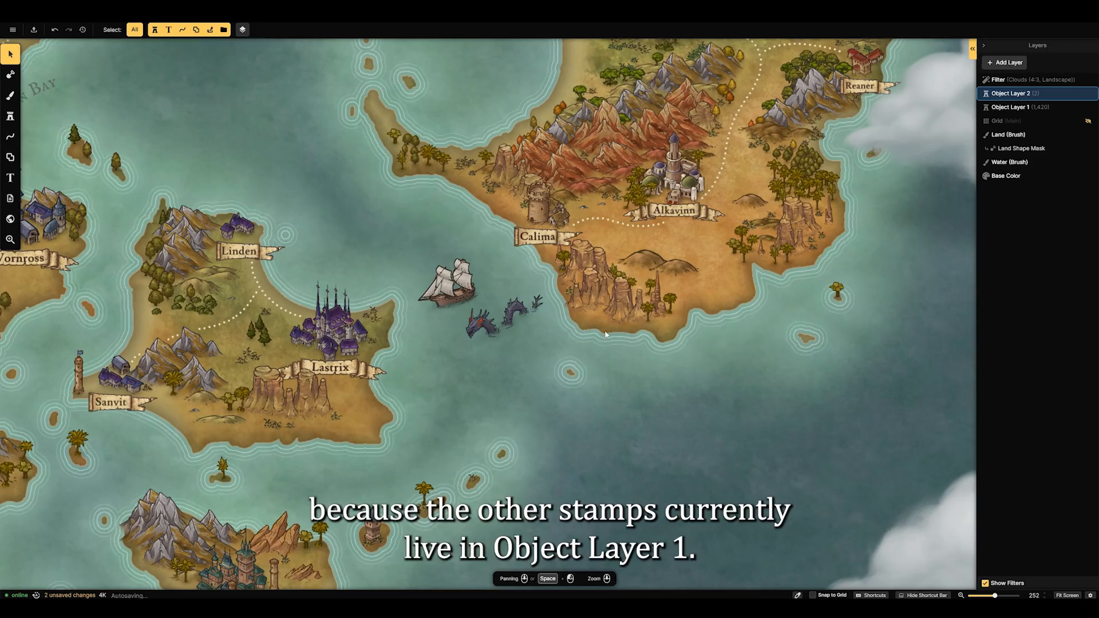
Open the object list of Object Layer 2, toggle the lock on all its objects and back, and examine the sublayer indicators.
left_click(972, 50)
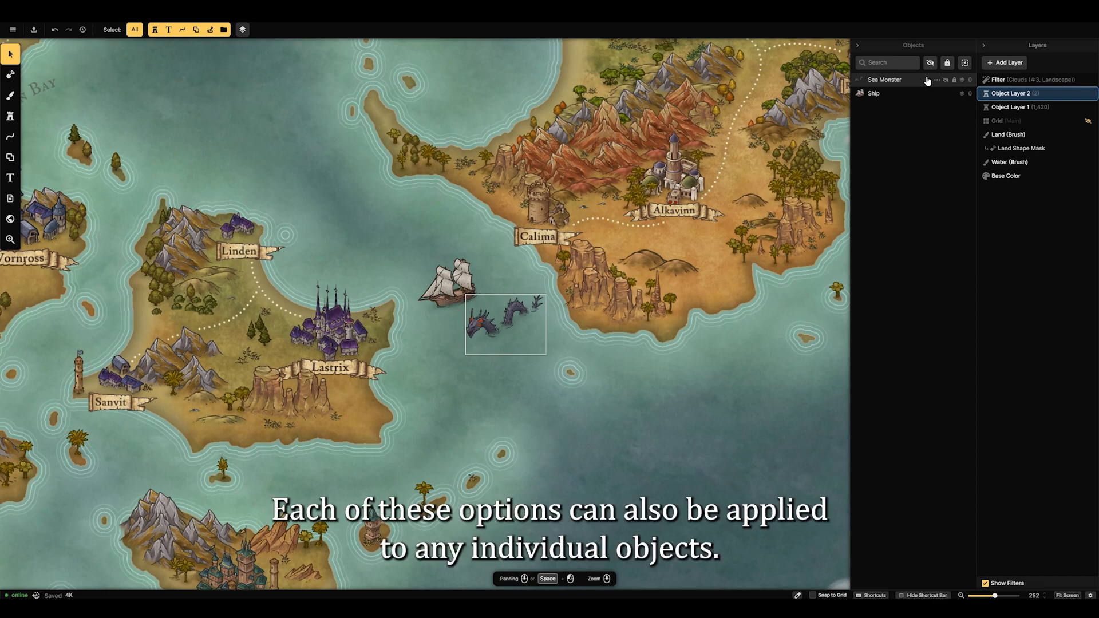
left_click(942, 80)
left_click(948, 64)
left_click(948, 64)
left_click(931, 143)
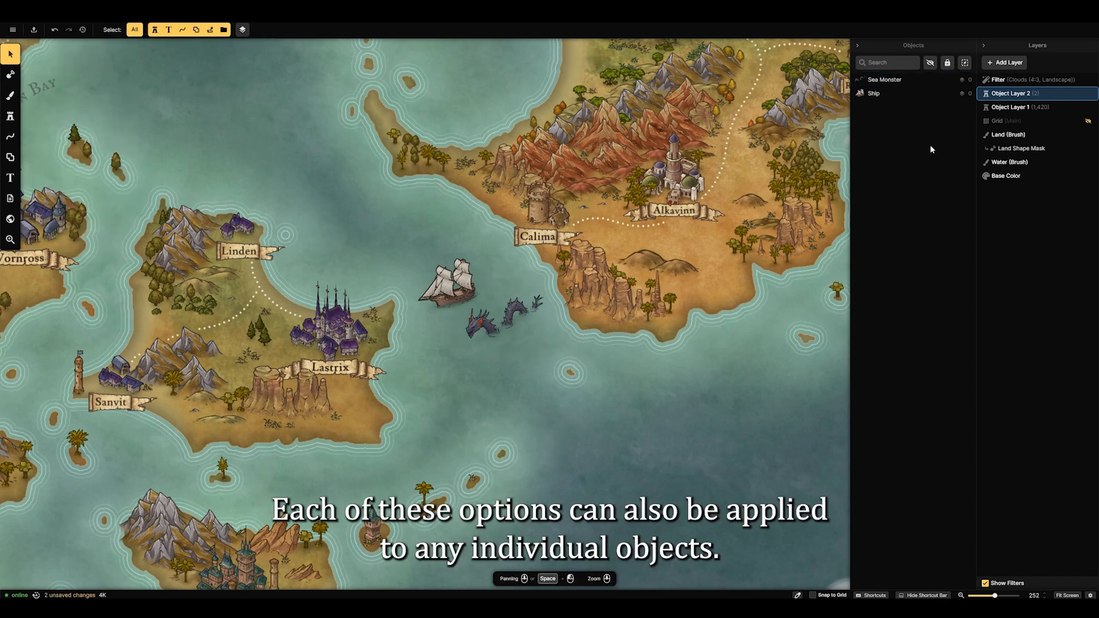
mouse_move(952, 80)
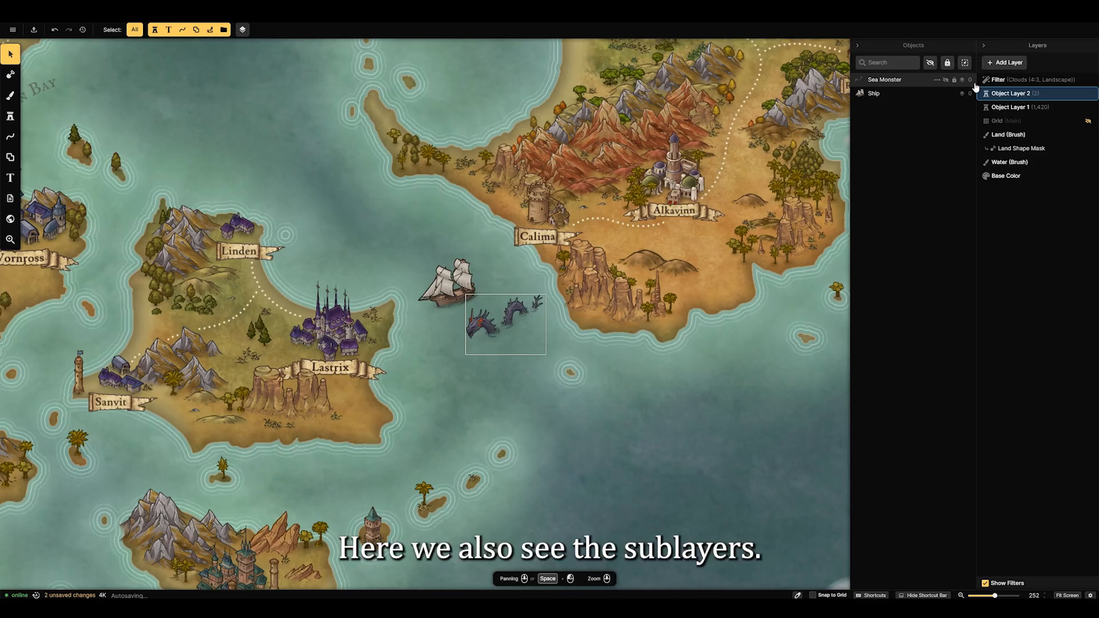
mouse_move(976, 96)
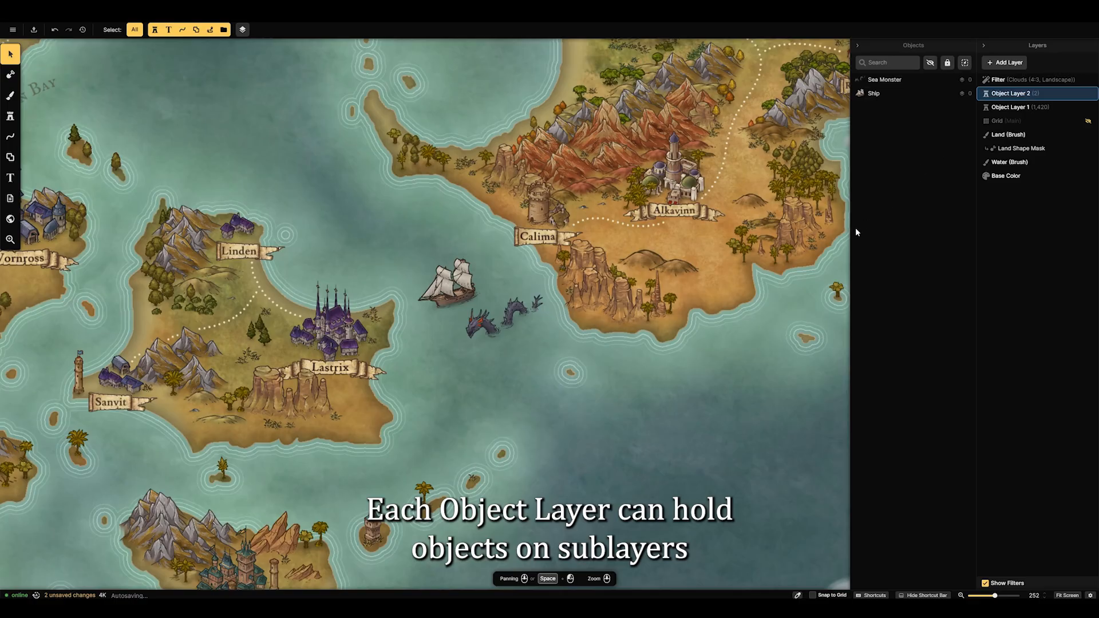
Select the sea monster and try sublayers -1 and 1 before returning it to sublayer 0.
left_click(503, 325)
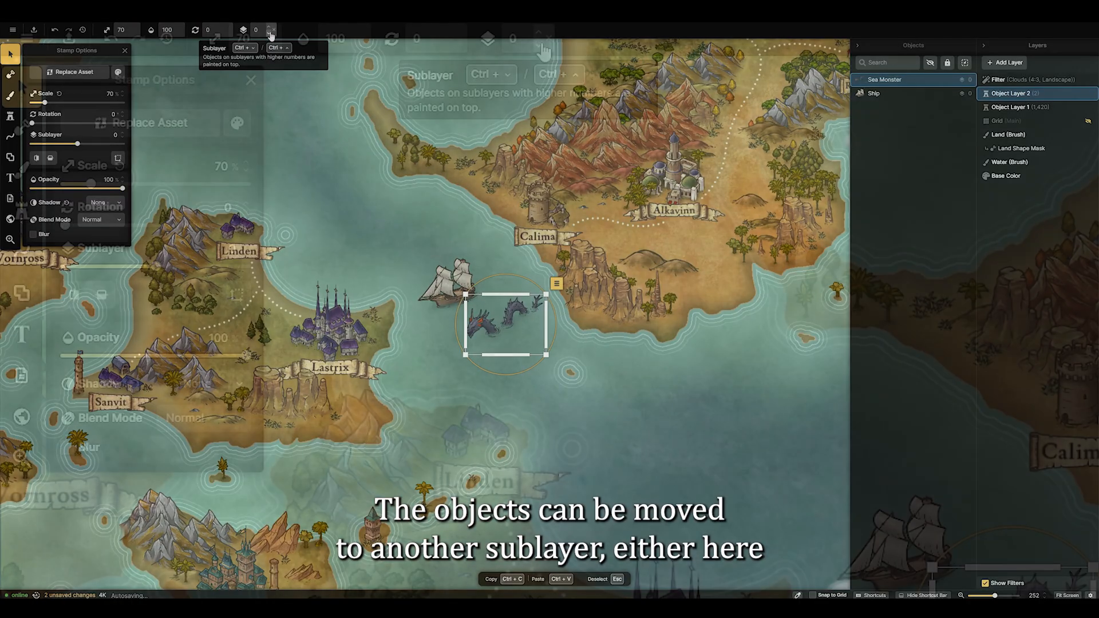
left_click(272, 32)
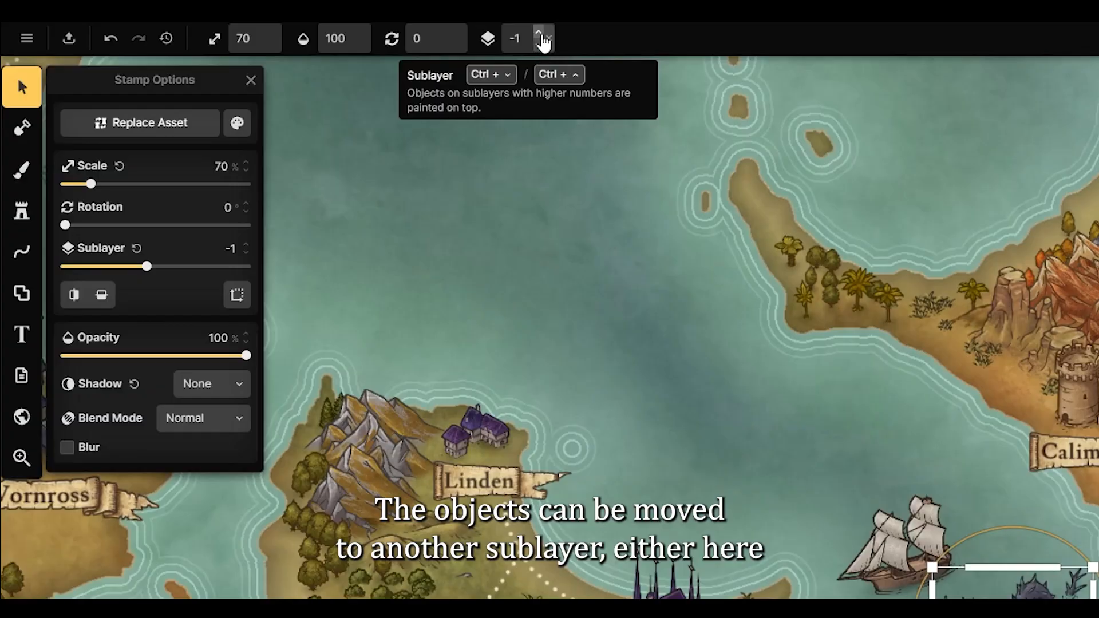
left_click(539, 33)
left_click(538, 34)
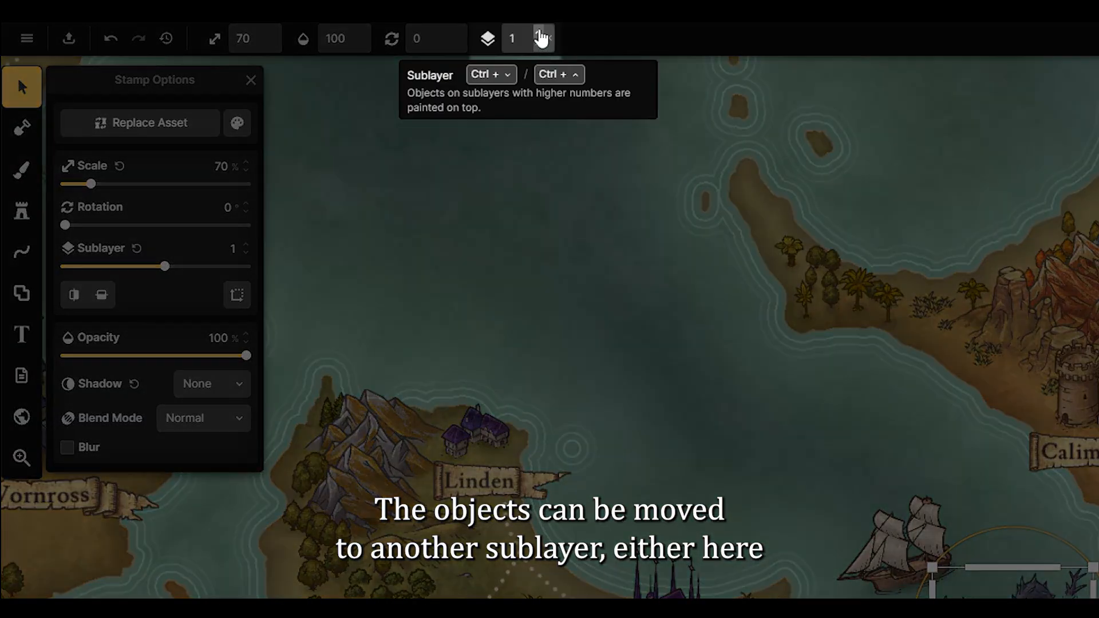
left_click(538, 44)
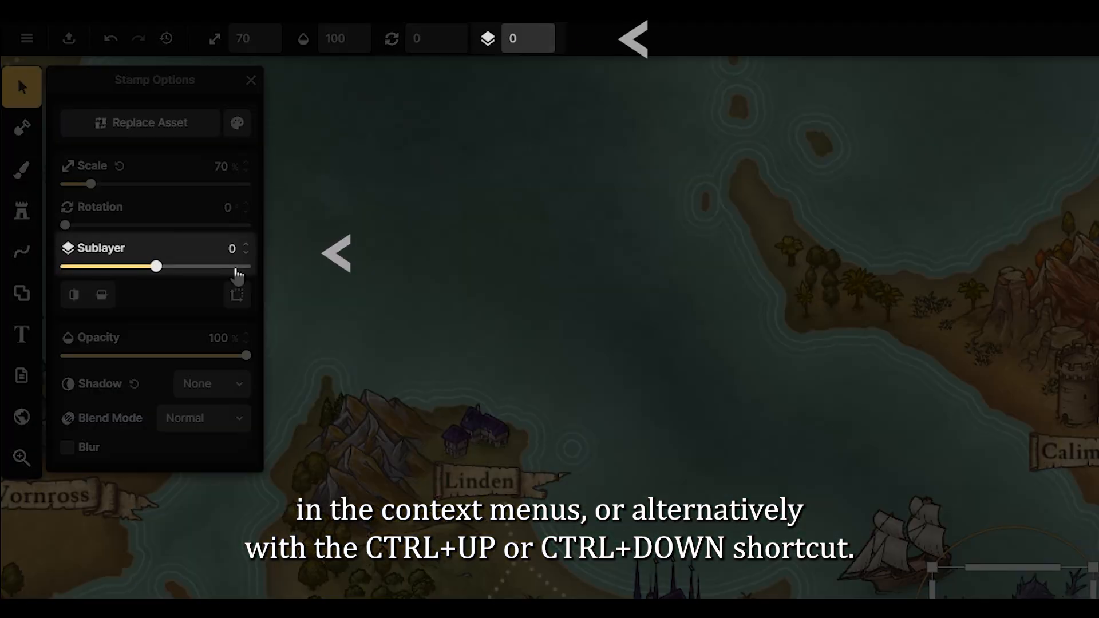
Set the sea monster's sublayer to 1 in its stamp options.
left_click(246, 253)
left_click(247, 244)
left_click(246, 244)
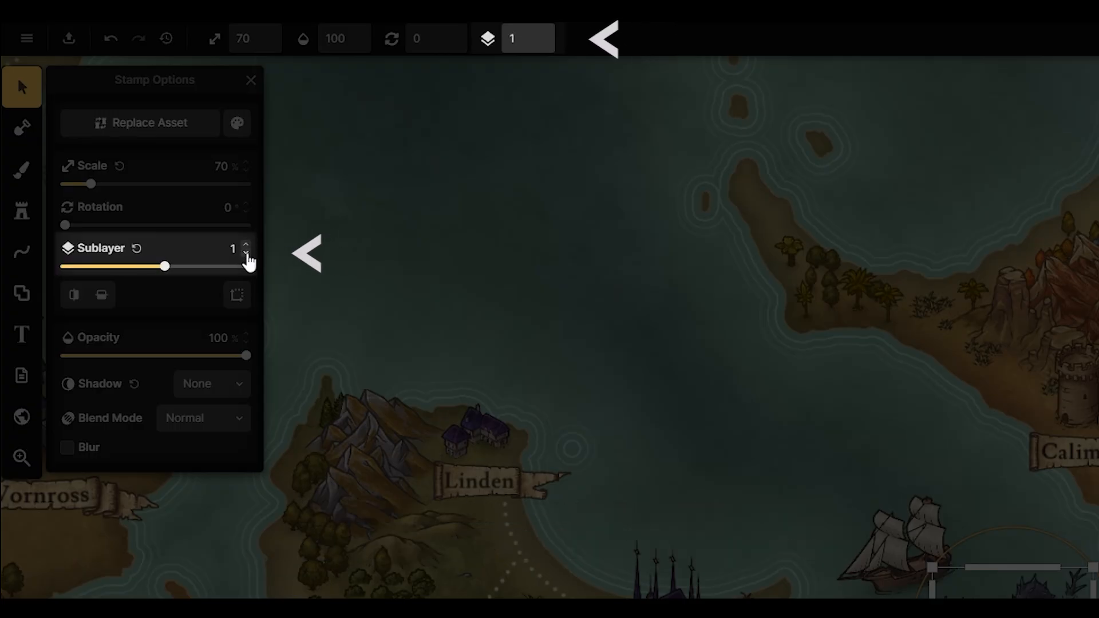
left_click(246, 253)
mouse_move(158, 267)
left_mouse_down()
mouse_move(201, 269)
mouse_move(140, 274)
mouse_move(171, 278)
left_mouse_up()
left_click(704, 429)
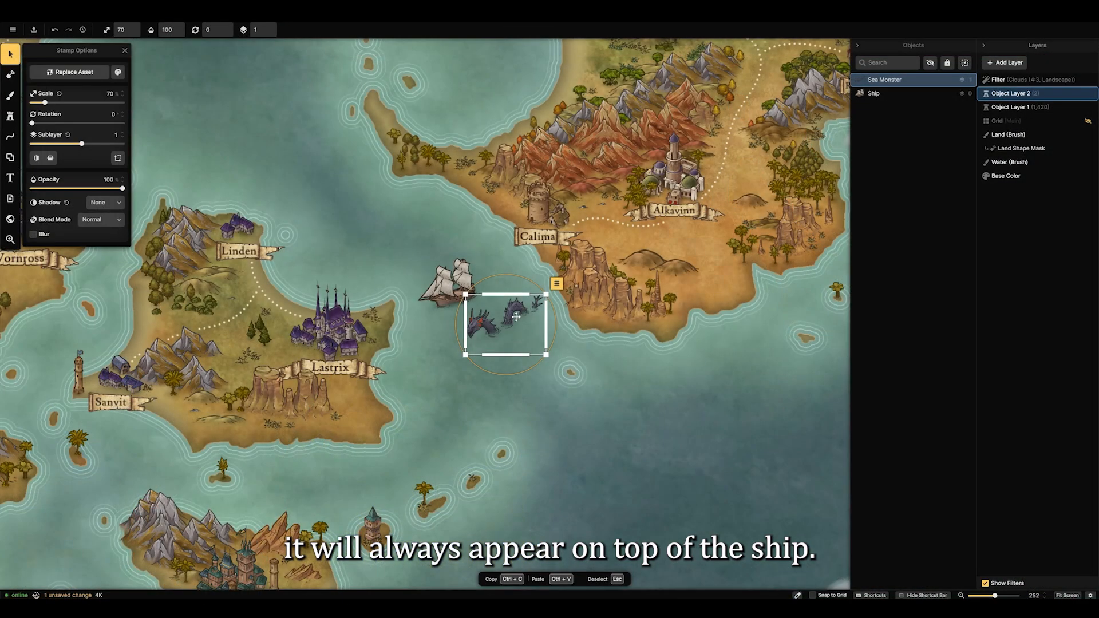
Move the sea monster slightly left and down so it sits just below the ship, and deselect it.
mouse_move(504, 322)
left_mouse_down()
mouse_move(487, 298)
mouse_move(452, 289)
mouse_move(492, 329)
left_mouse_up()
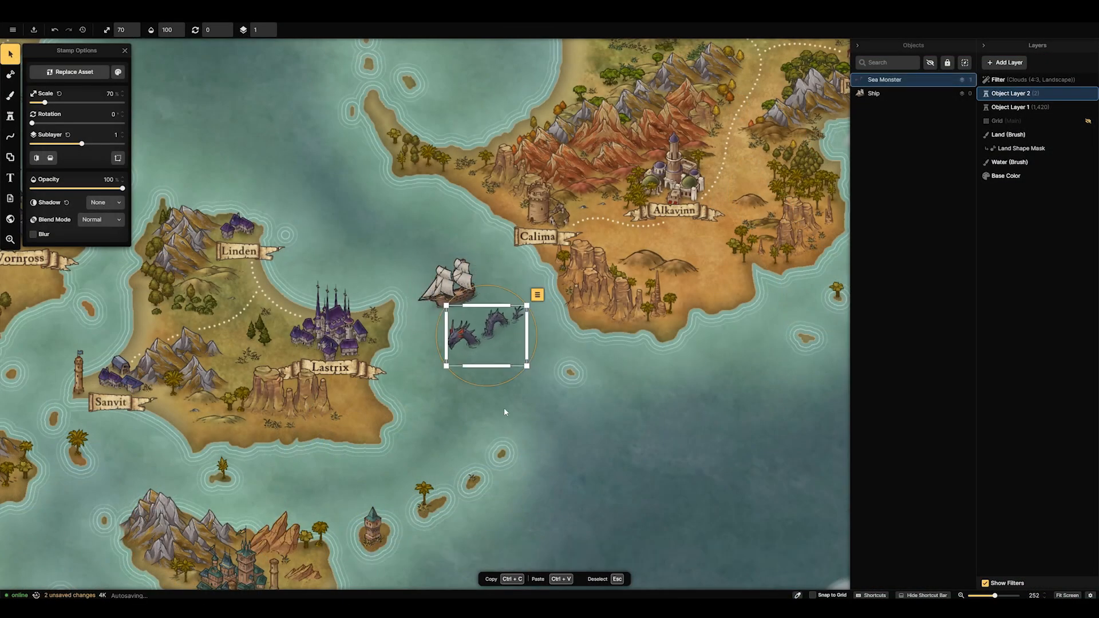
left_click(483, 430)
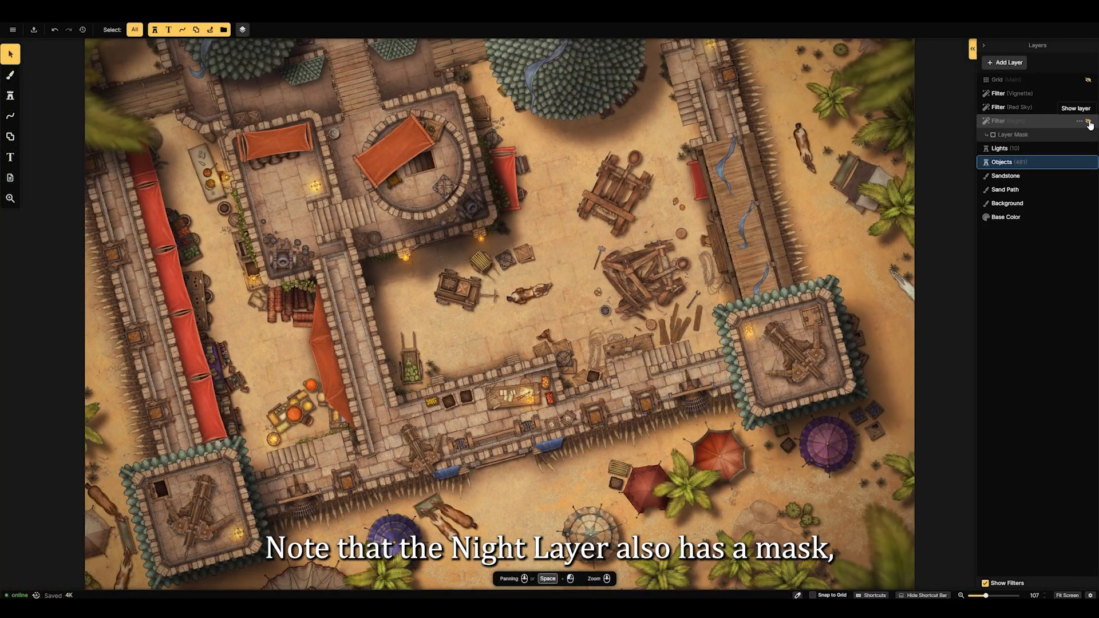
Show the Night filter layer on the desert fortress map to see its masked effect, and hide it again.
left_click(1089, 122)
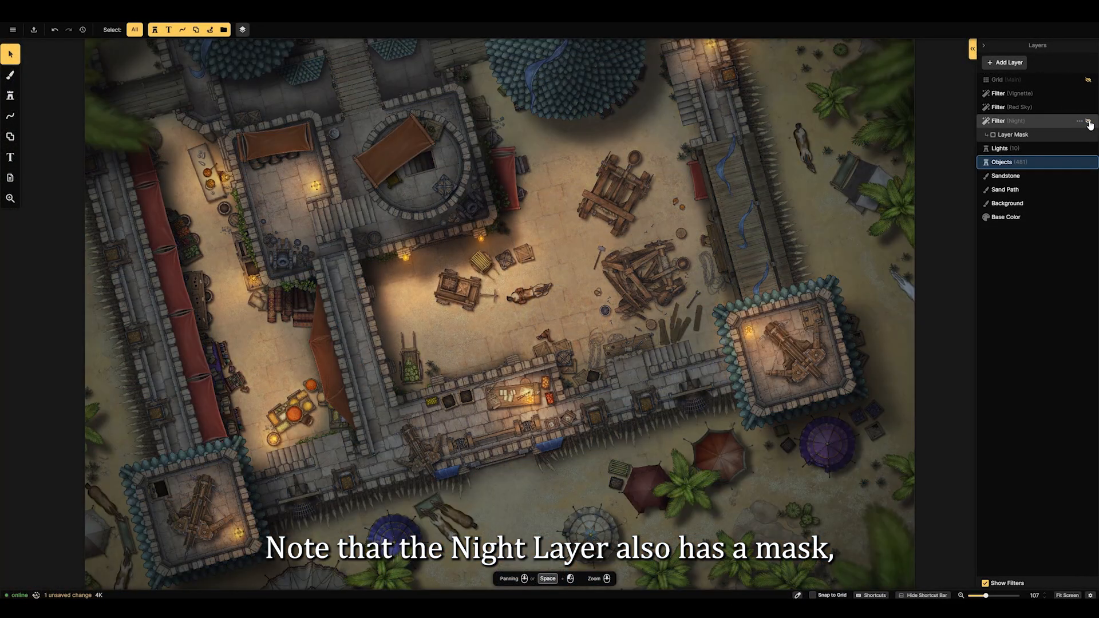
left_click(1089, 122)
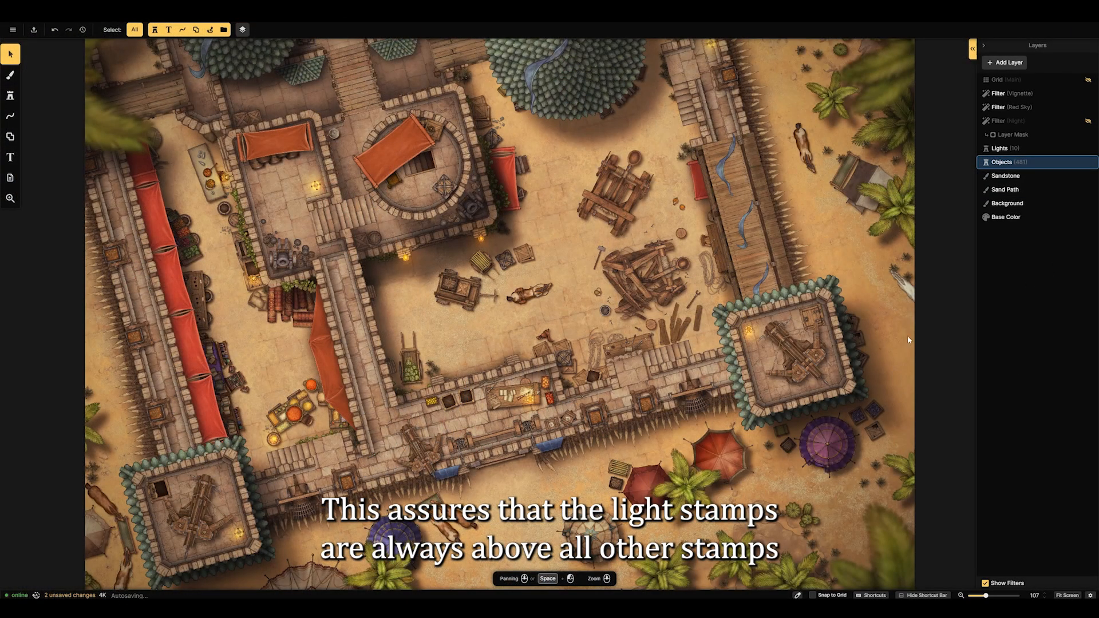
Select the palm tree between the two red tents and the dark red tent beneath it to examine their sublayers.
scroll(696, 514, "up", 3)
scroll(559, 406, "up", 2)
scroll(559, 406, "up", 2)
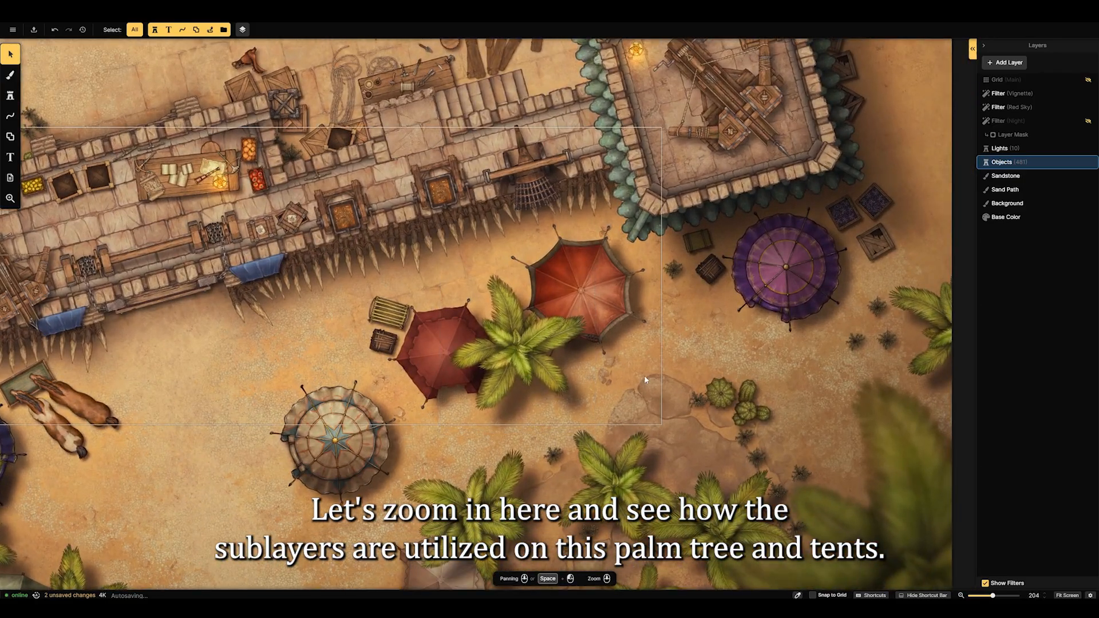
left_click(524, 355)
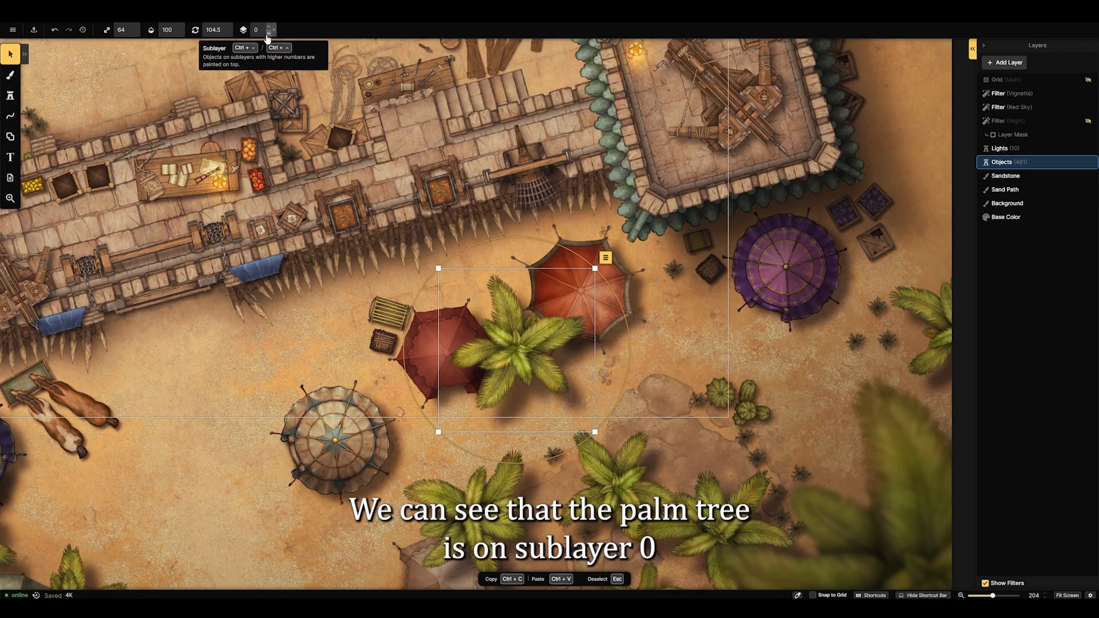
left_click(432, 352)
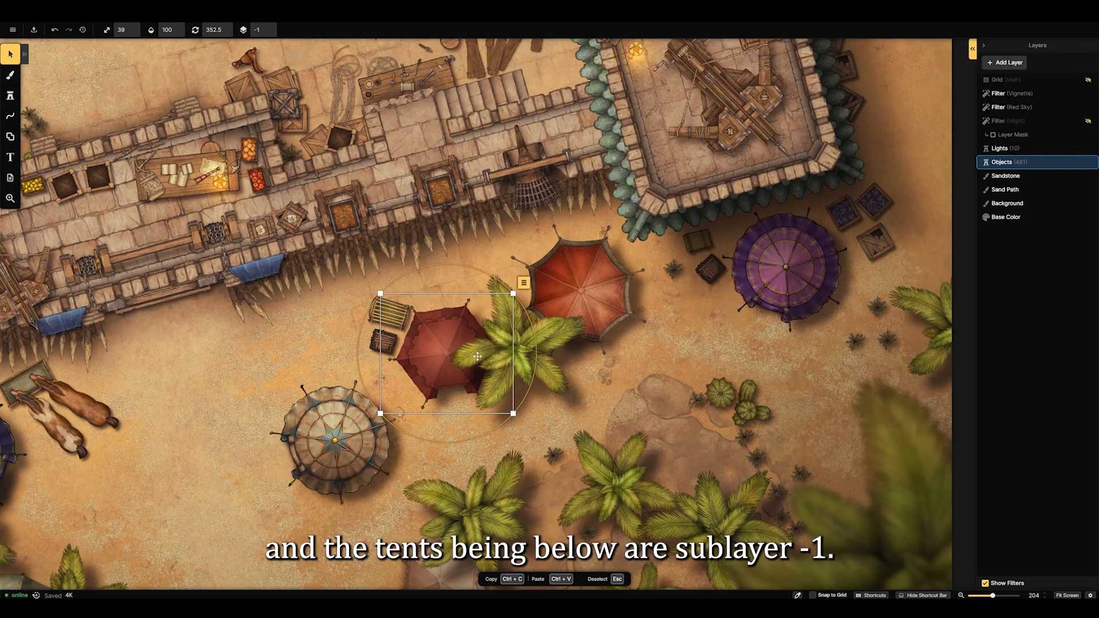
Move the palm tree slightly upward over the two red tents.
left_click(544, 361)
mouse_move(543, 360)
left_mouse_down()
mouse_move(495, 367)
mouse_move(543, 337)
mouse_move(506, 352)
mouse_move(545, 351)
left_mouse_up()
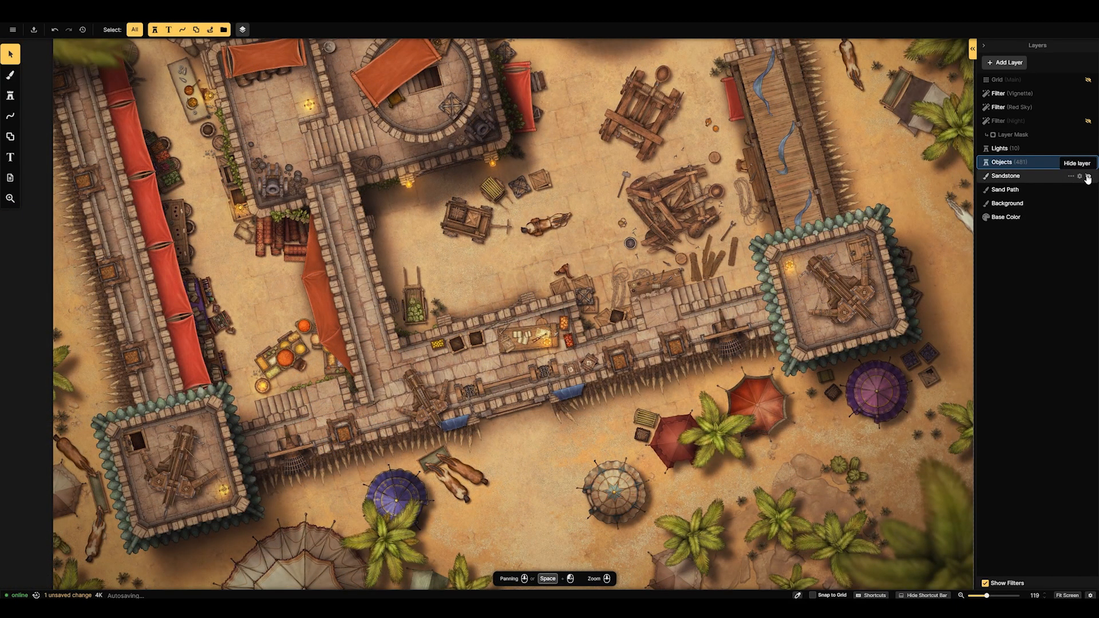
Hide and reshow the Sandstone, Sand Path and Background brush layers one at a time to examine each texture's contribution.
left_click(1088, 179)
left_click(1088, 179)
left_click(1089, 191)
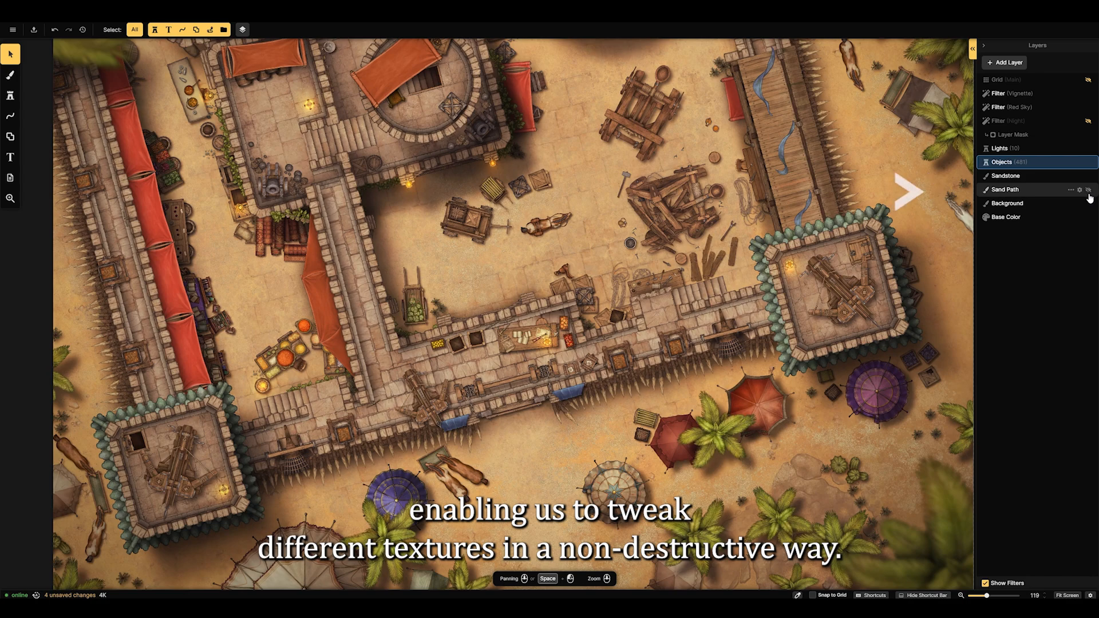
left_click(1088, 204)
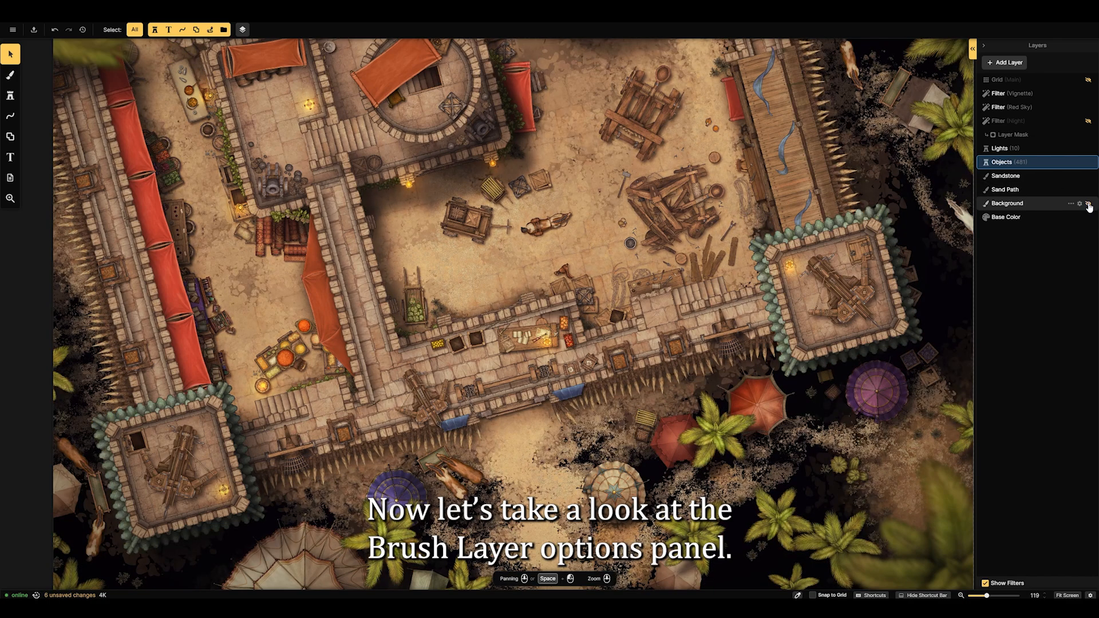
left_click(1088, 205)
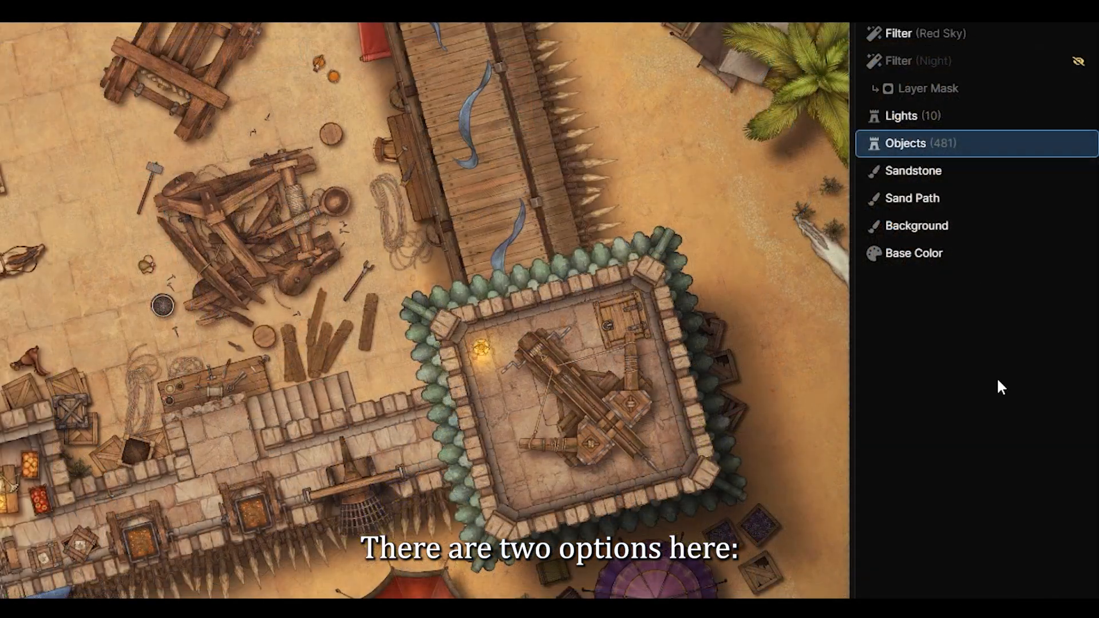
Examine the Sandstone brush layer's opacity setting and available blend modes, and close its options unchanged.
left_click(1062, 172)
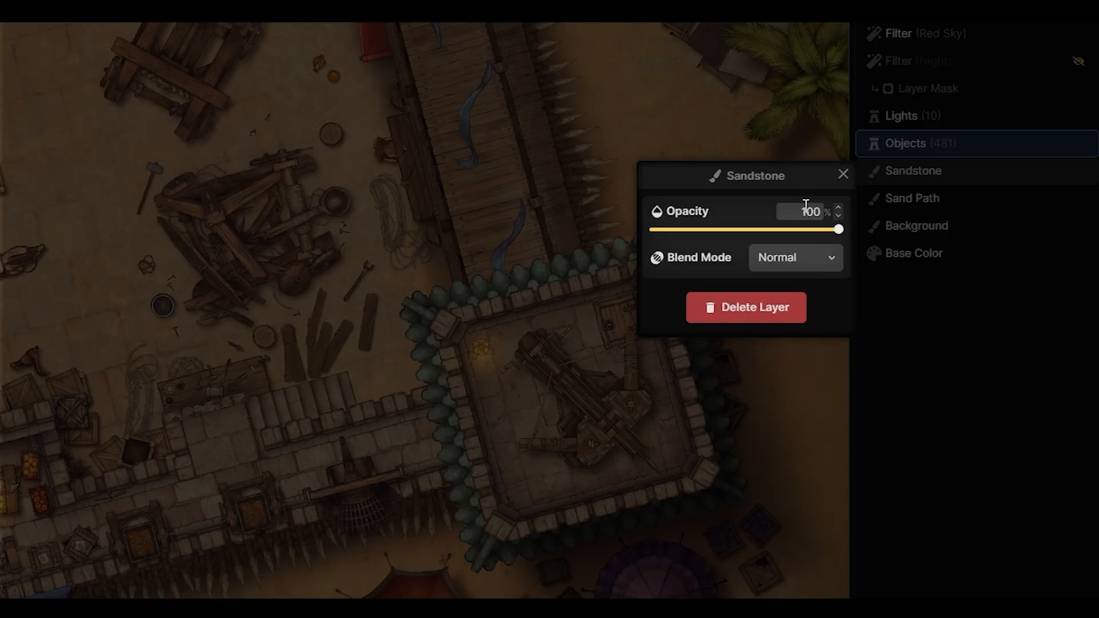
left_click(833, 263)
left_click(833, 263)
left_click(843, 174)
Hide sublayer +8 in the options of the Objects layer.
left_click(1062, 145)
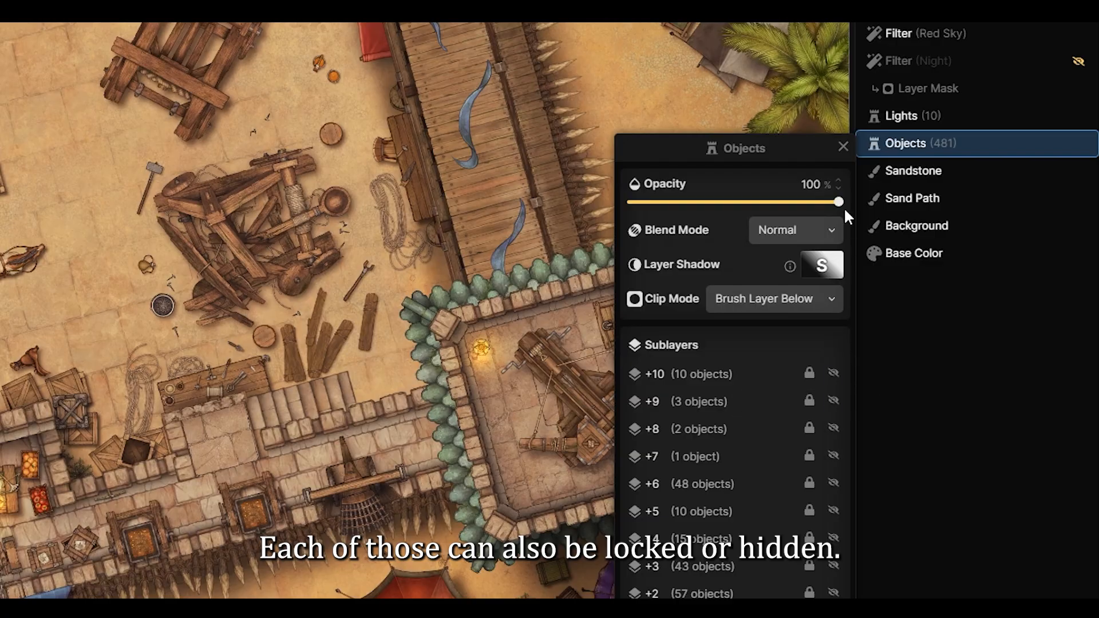
left_click(833, 429)
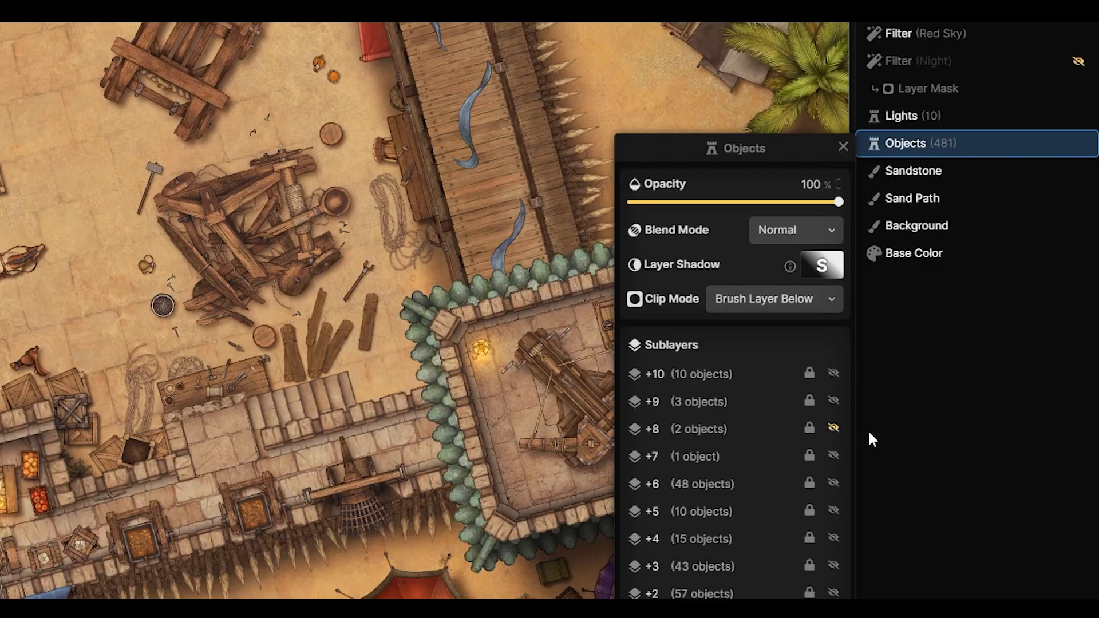